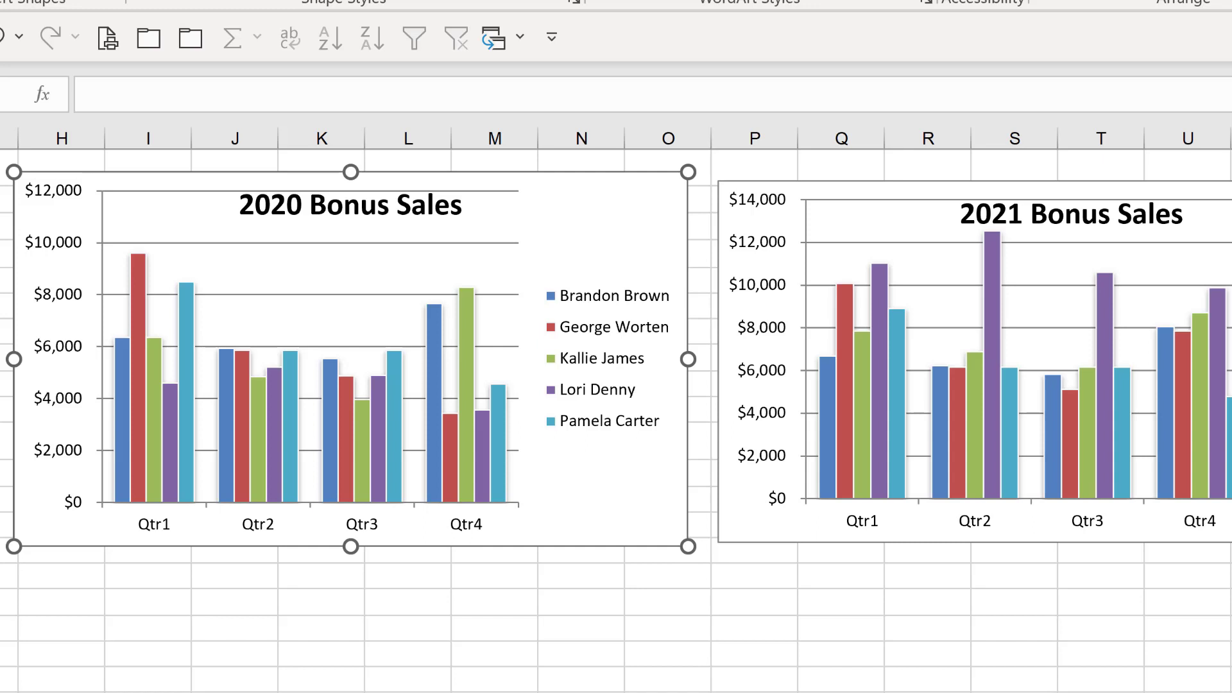
Select the vertical value axis of the 2020 Bonus Sales chart and open its axis formatting options.
key(Escape)
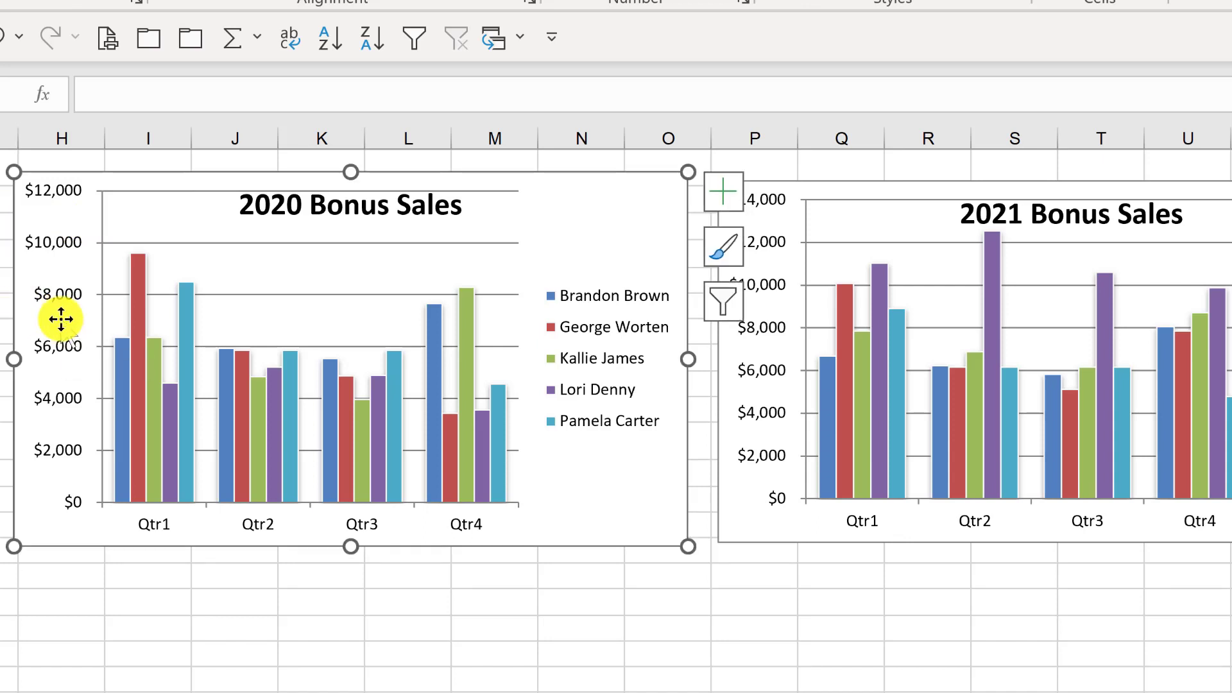
click(61, 319)
click(59, 295)
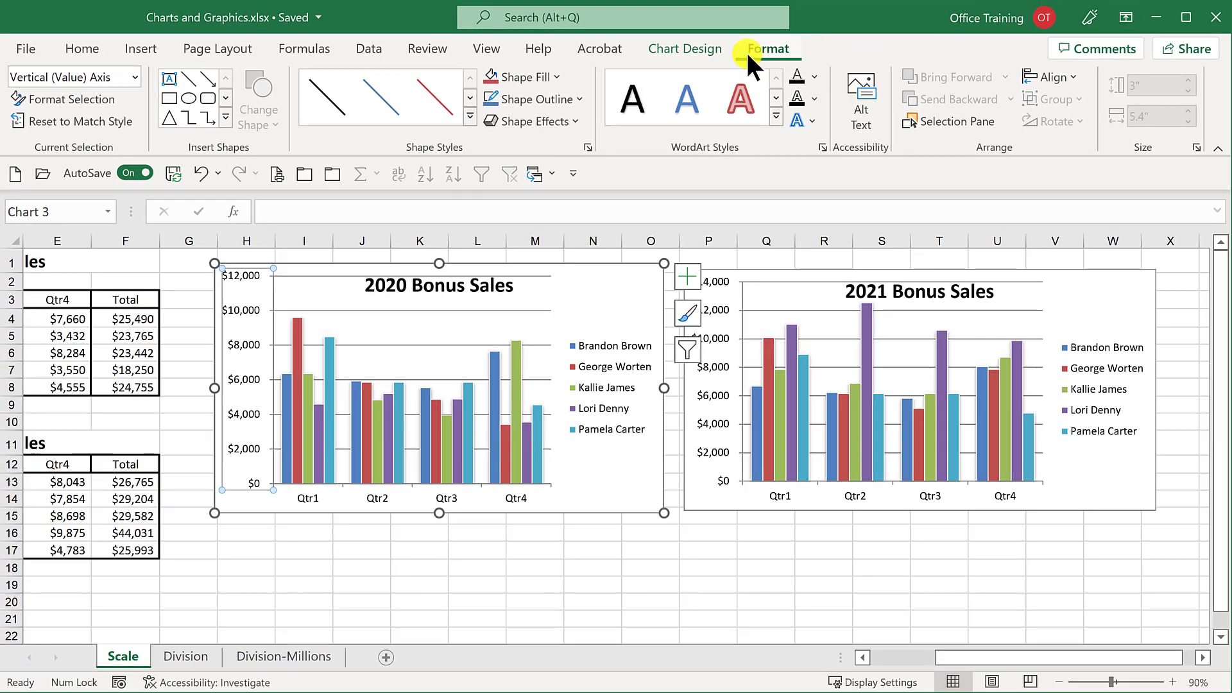
click(135, 77)
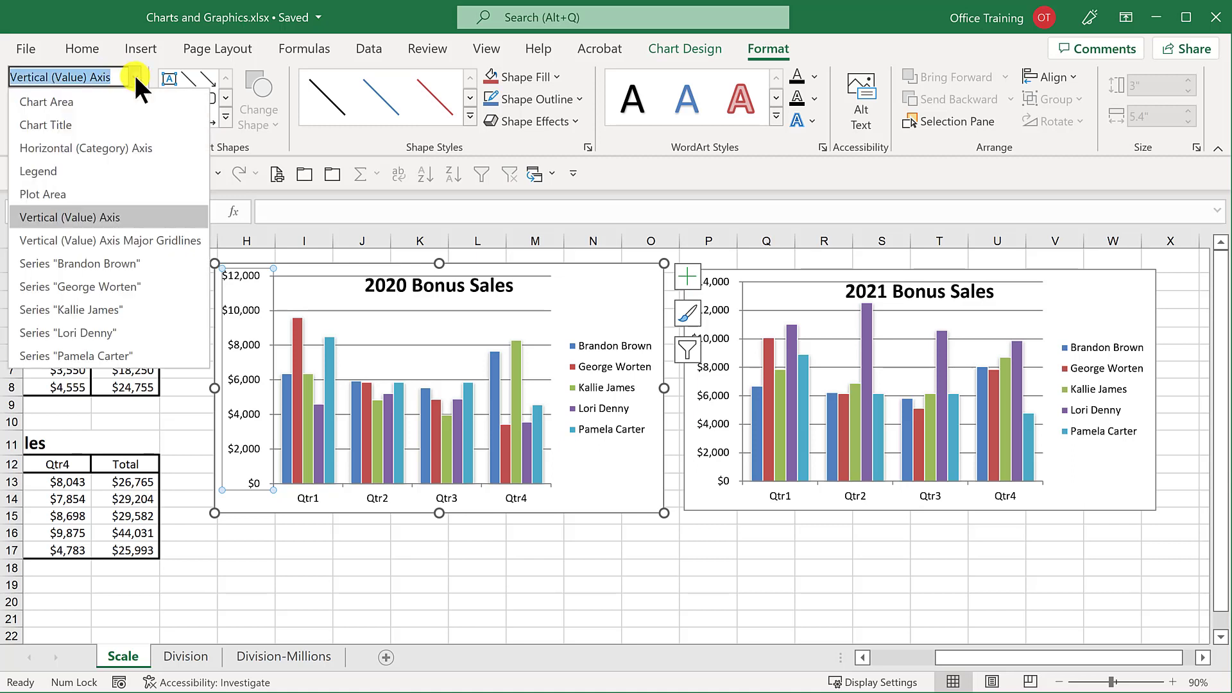
click(105, 218)
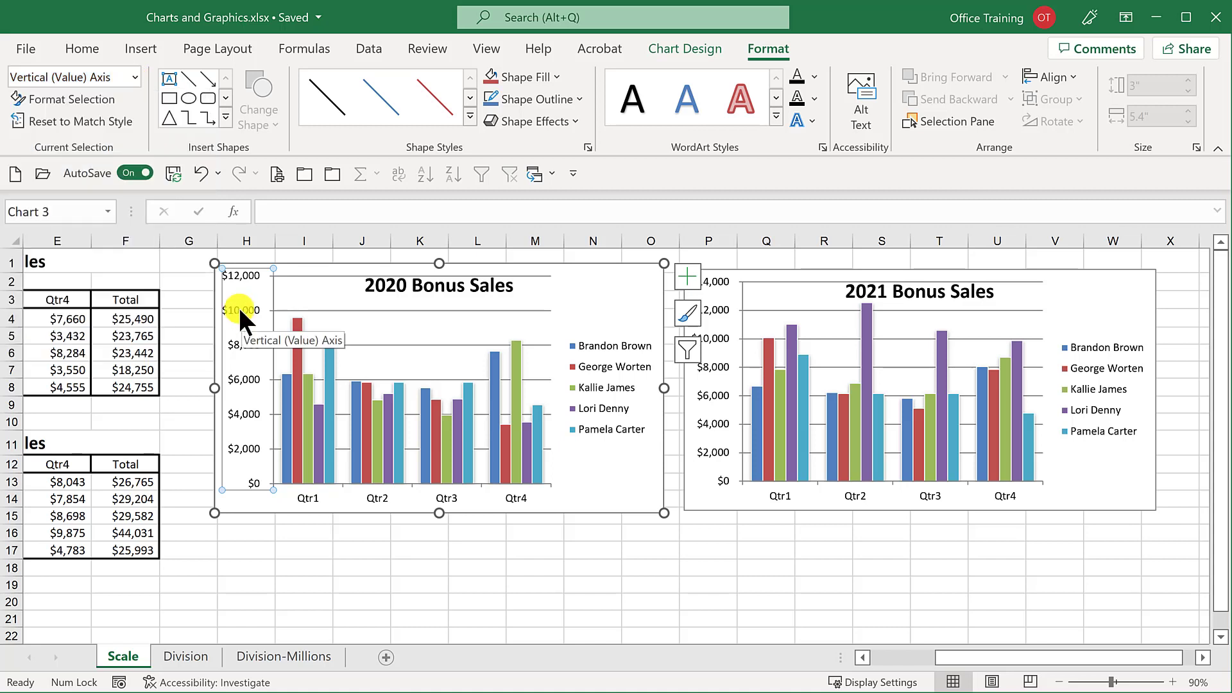
right_click(240, 310)
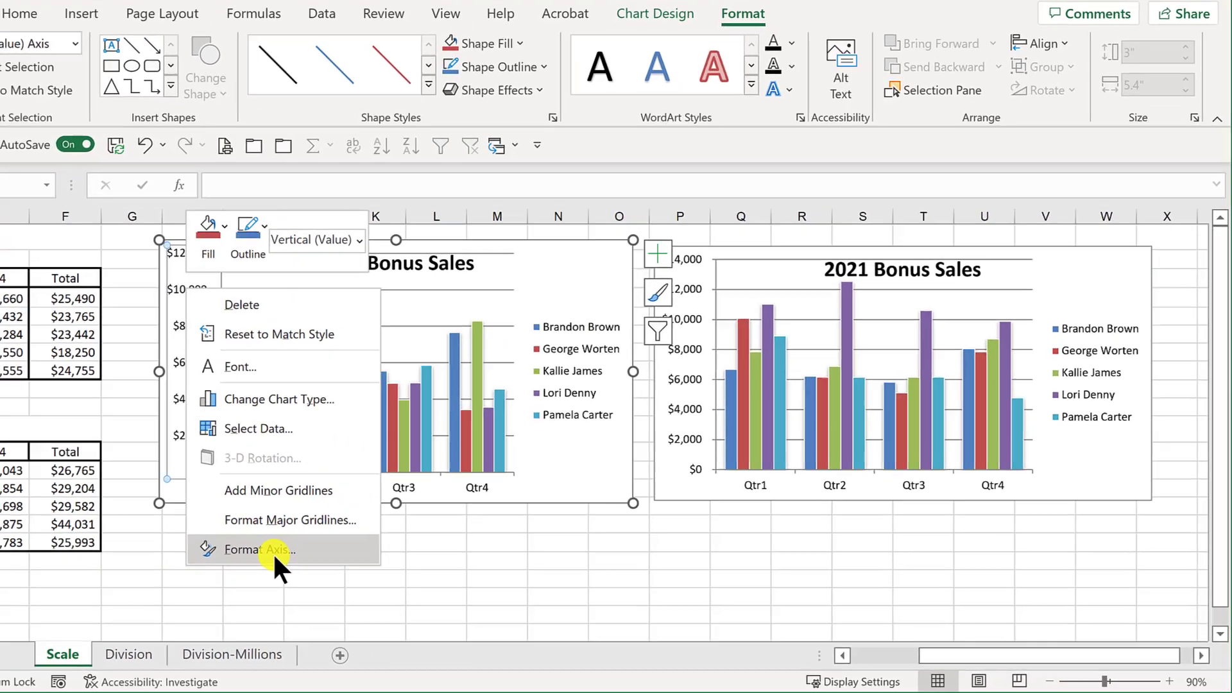
click(322, 557)
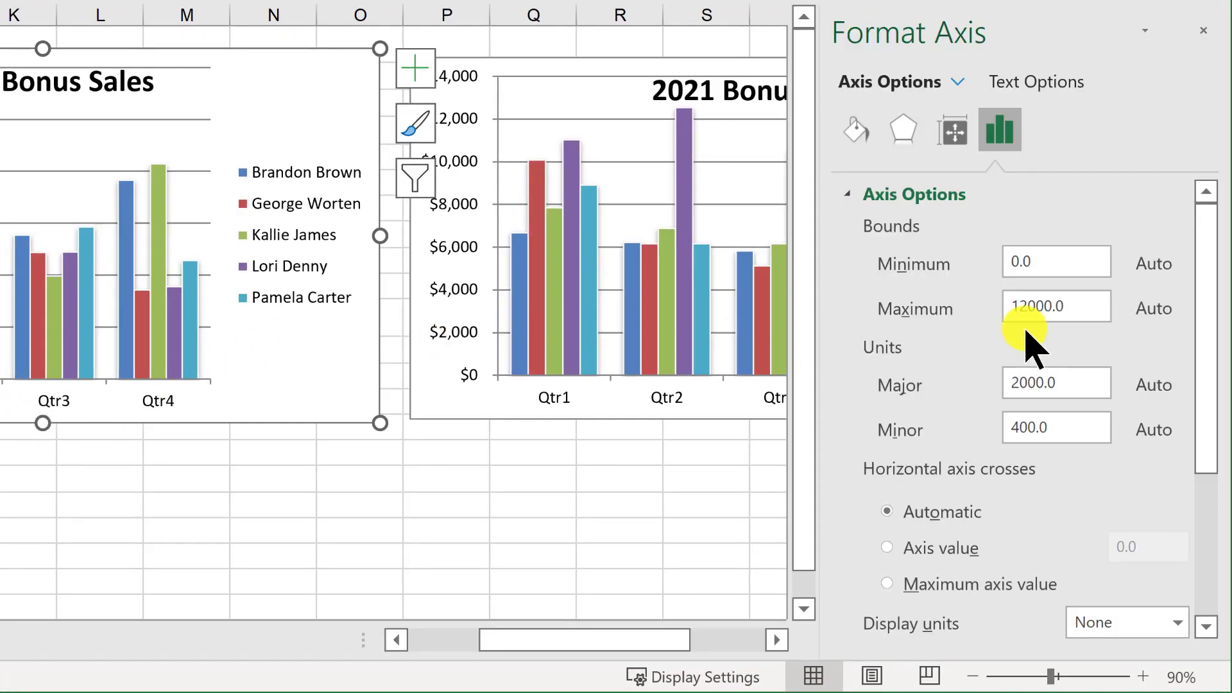
Set the maximum bound of the 2020 chart's vertical axis to 15000.
click(1080, 307)
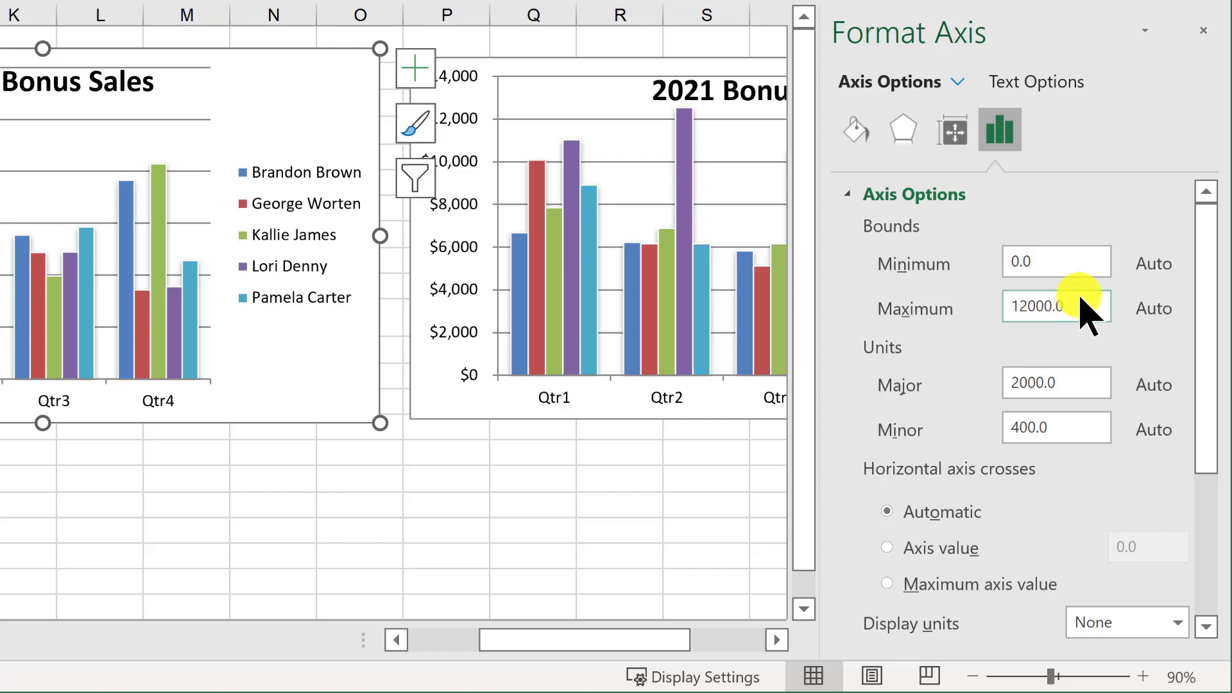
click(1069, 305)
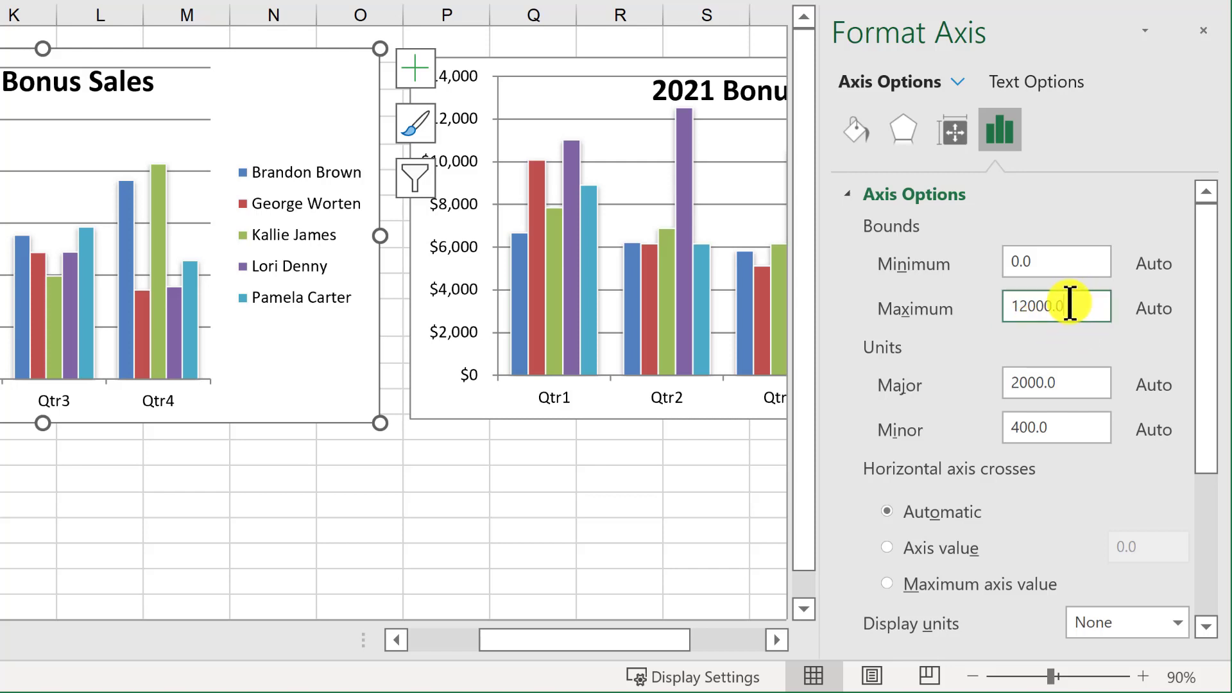
key(BackSpace)
key(BackSpace)
key(BackSpace)
key(BackSpace)
key(BackSpace)
key(BackSpace)
key(BackSpace)
text(15000)
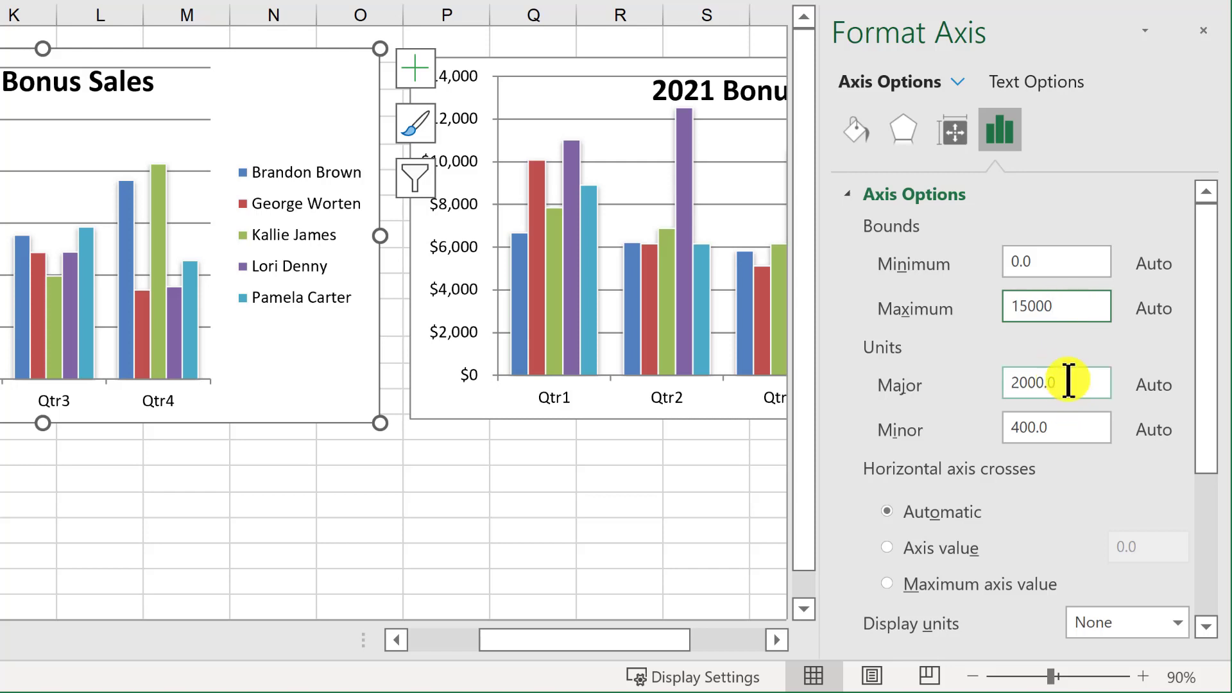
Set the 2020 chart's vertical axis major unit to 2500 and its minimum bound to 0.
click(1068, 379)
key(BackSpace)
key(BackSpace)
key(BackSpace)
key(BackSpace)
key(BackSpace)
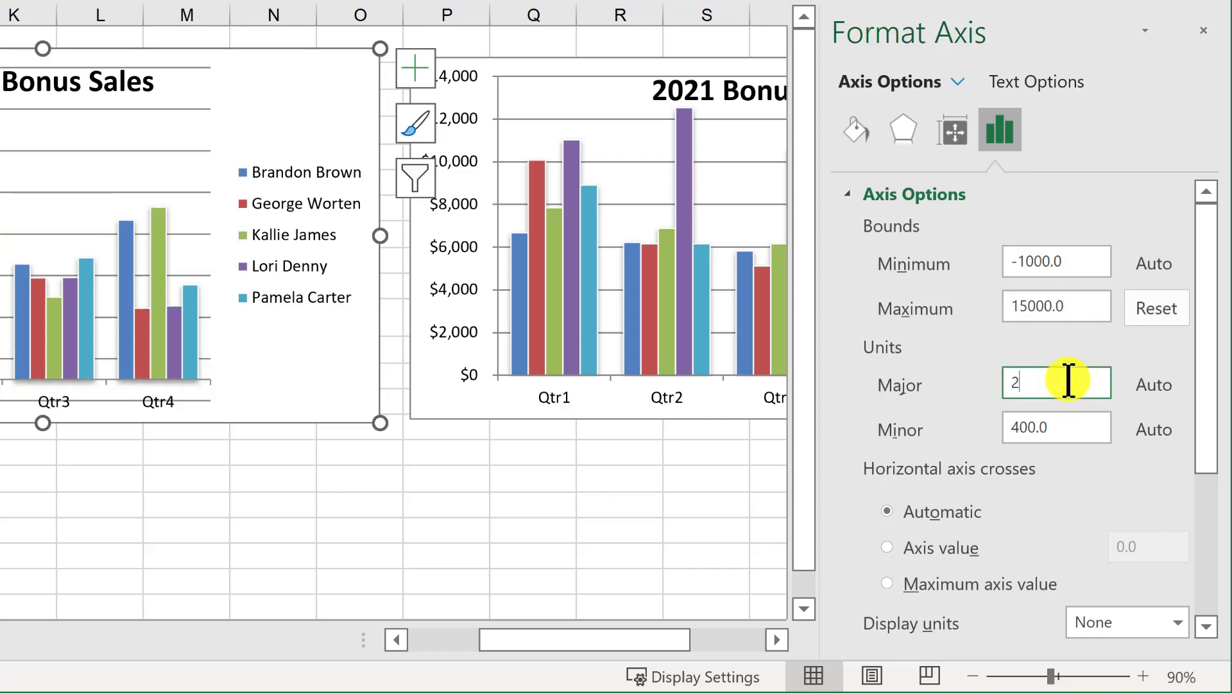
text(500)
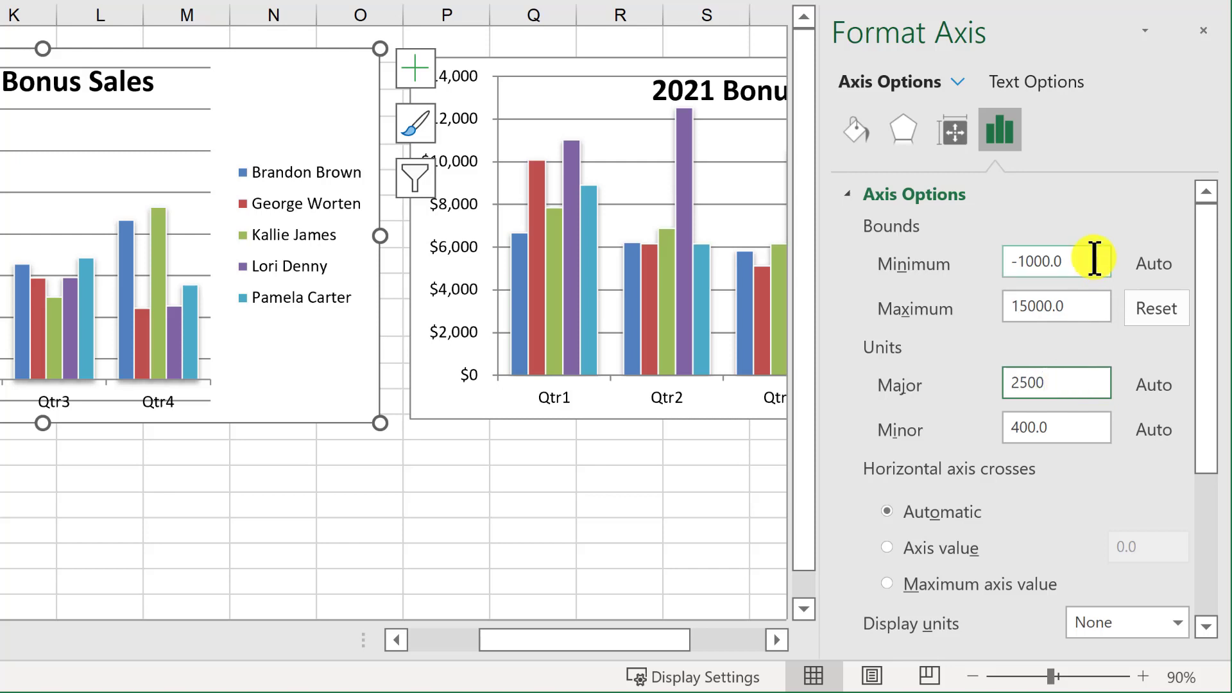
click(1094, 259)
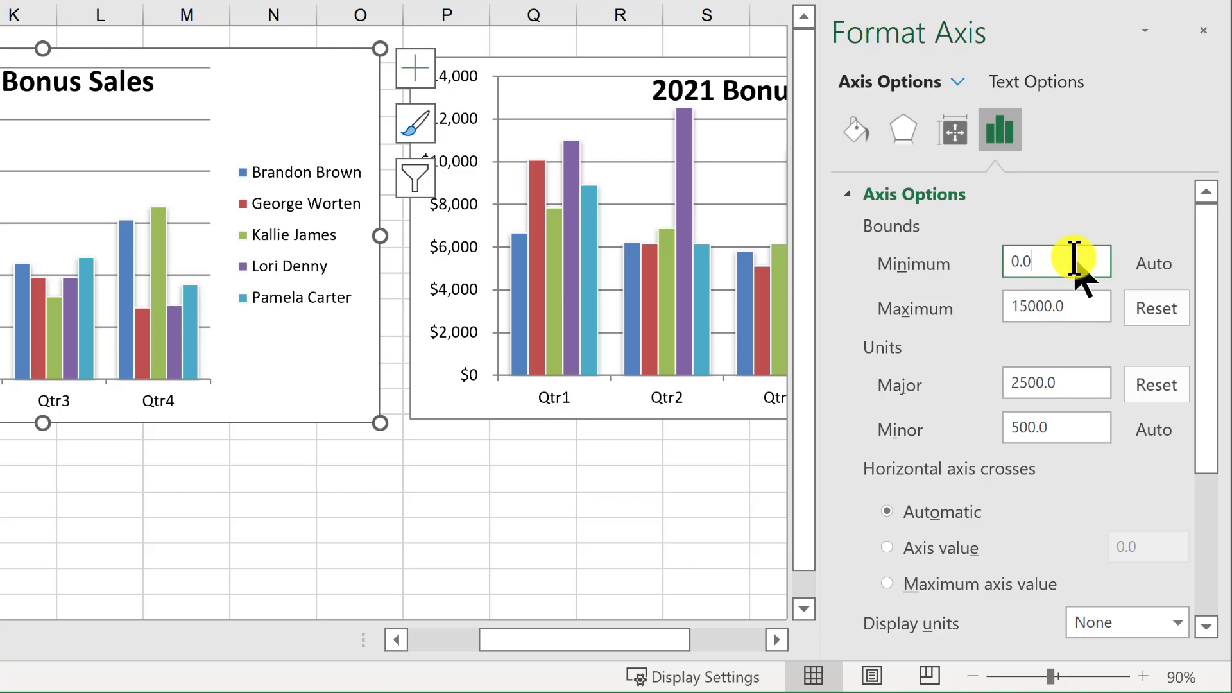
drag(1207, 385, 1217, 359)
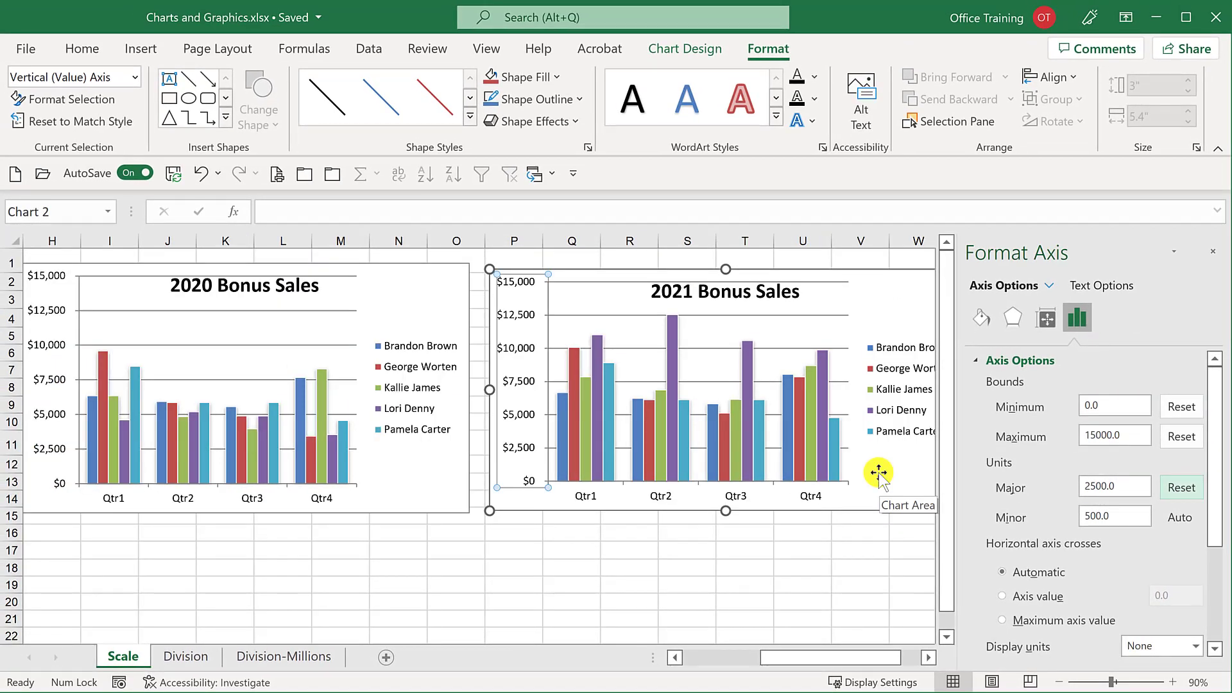
Set the 2020 chart's width to 5.5" and size the 2021 chart to 3" high by 5.5" wide.
click(391, 299)
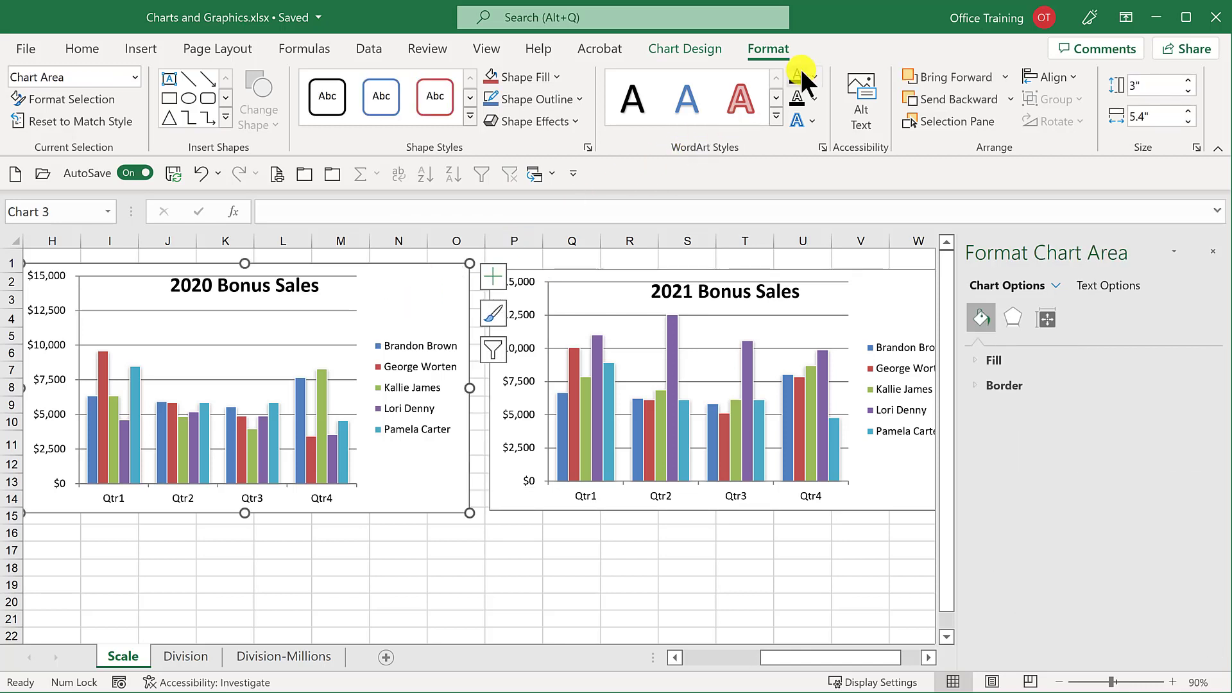
click(1189, 110)
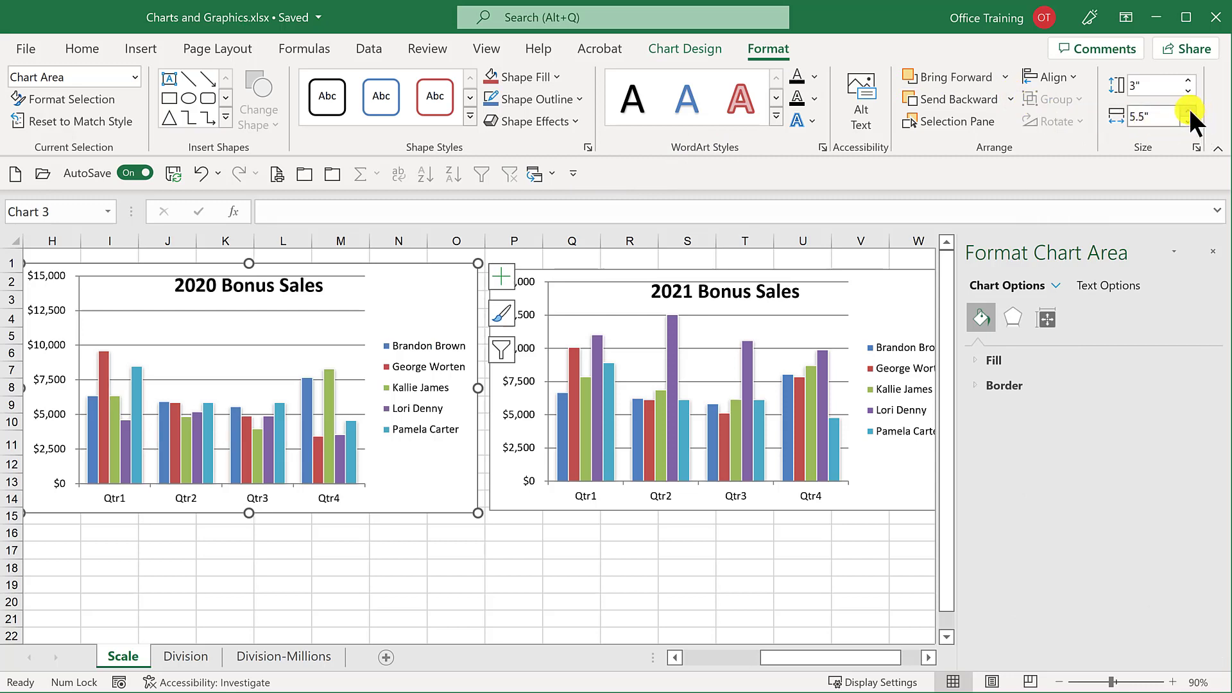
click(879, 487)
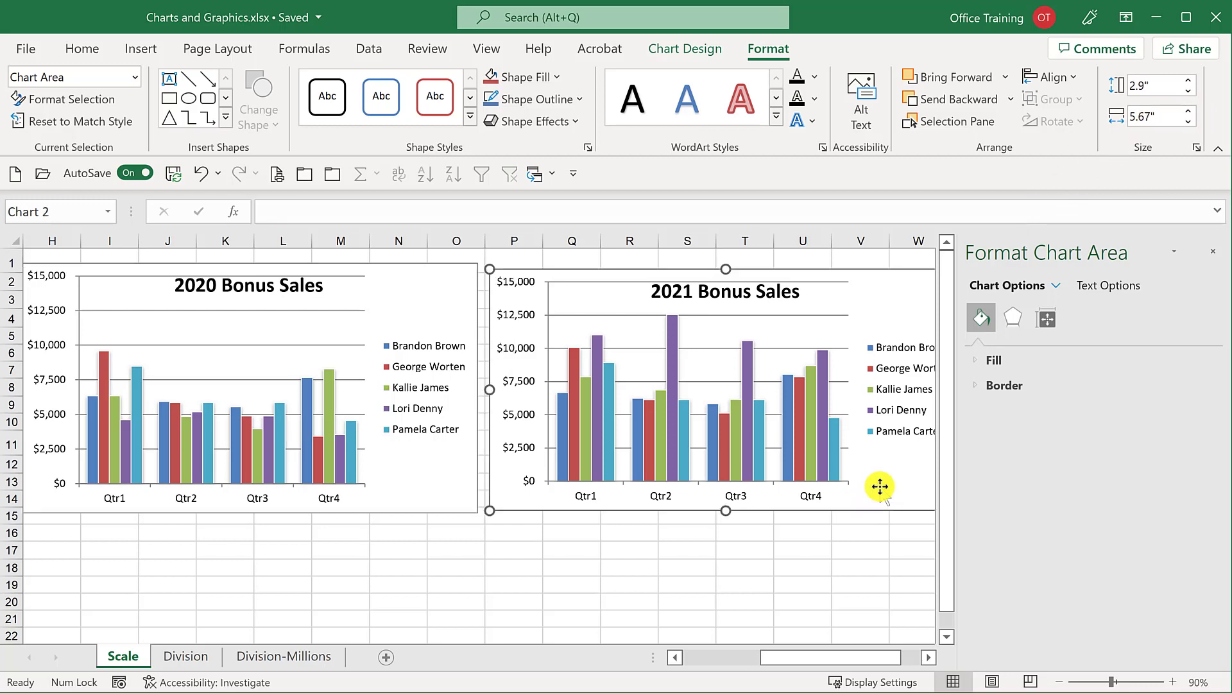
click(1188, 82)
click(1188, 121)
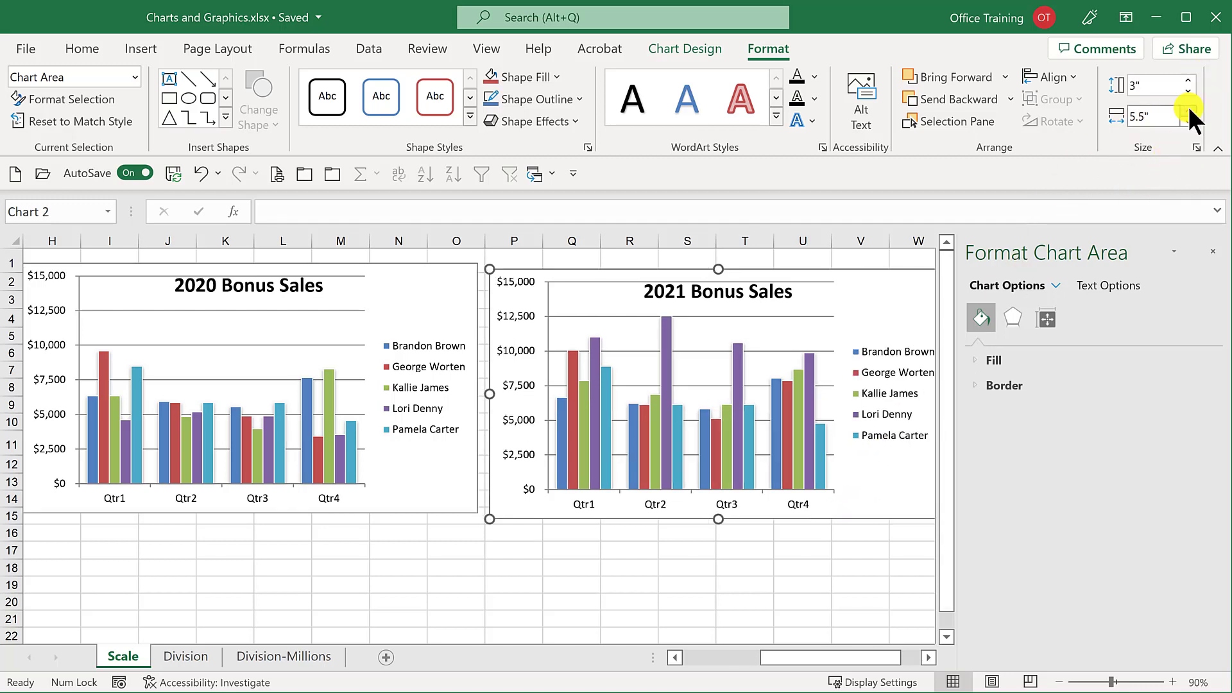
Select the 2020 and 2021 Bonus Sales charts together and align their top edges.
key(shift)
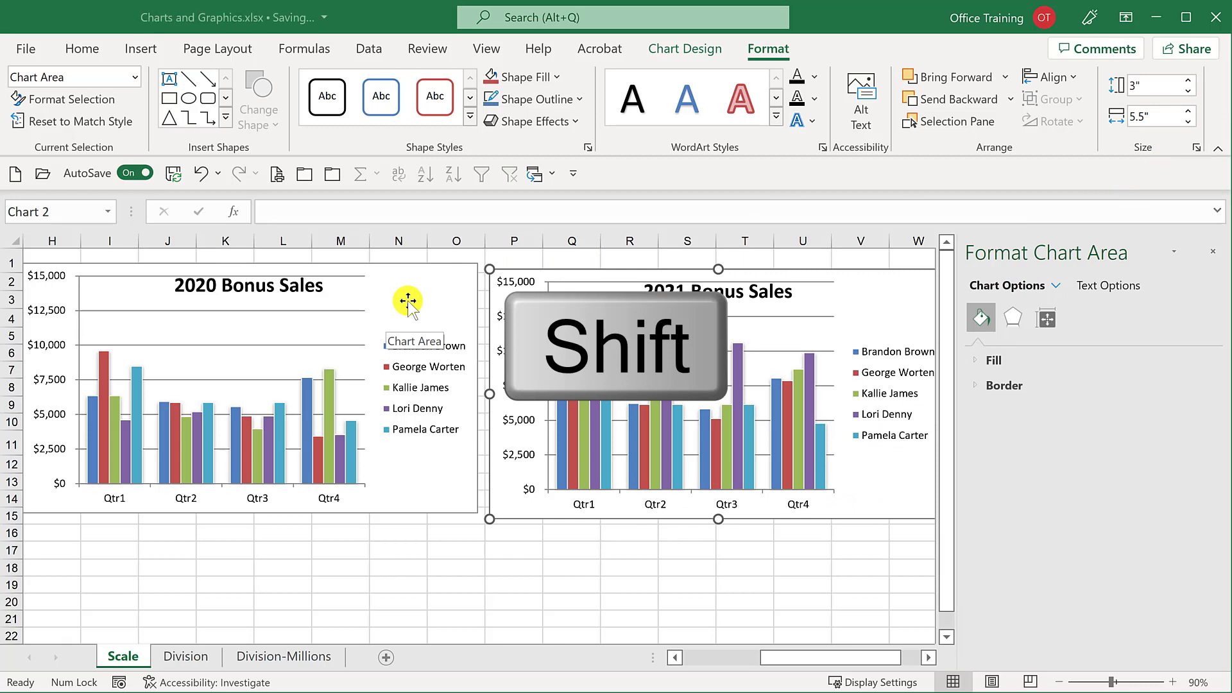
shift+click(408, 300)
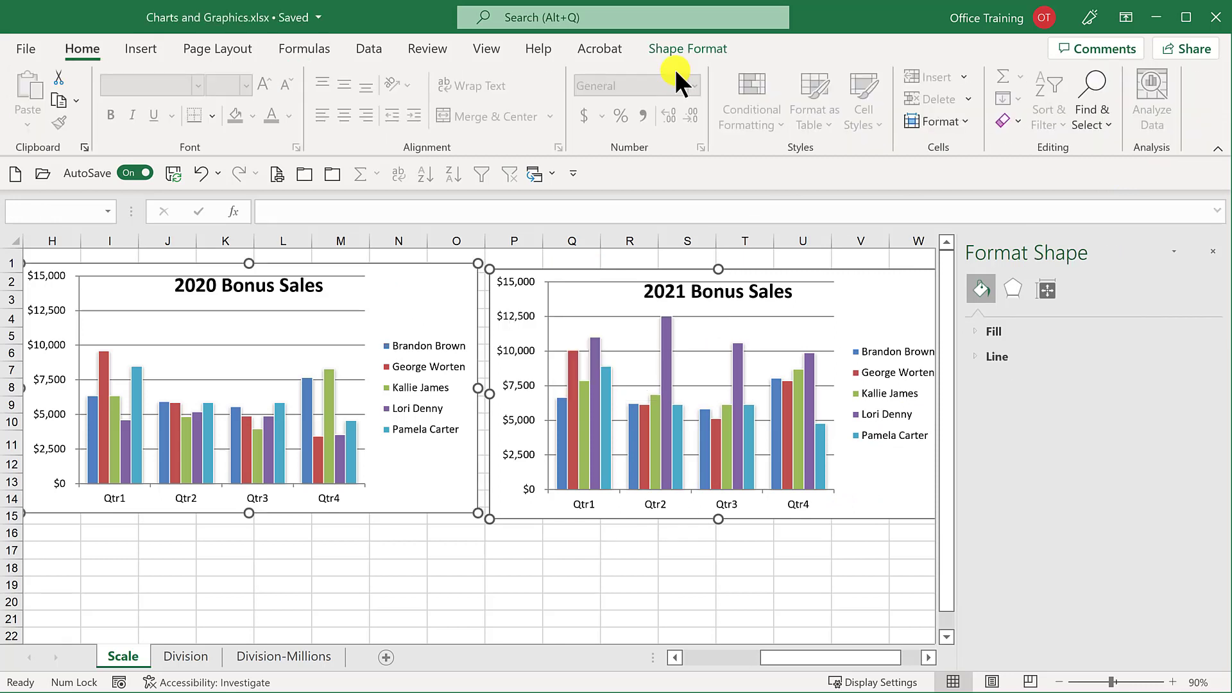
click(679, 49)
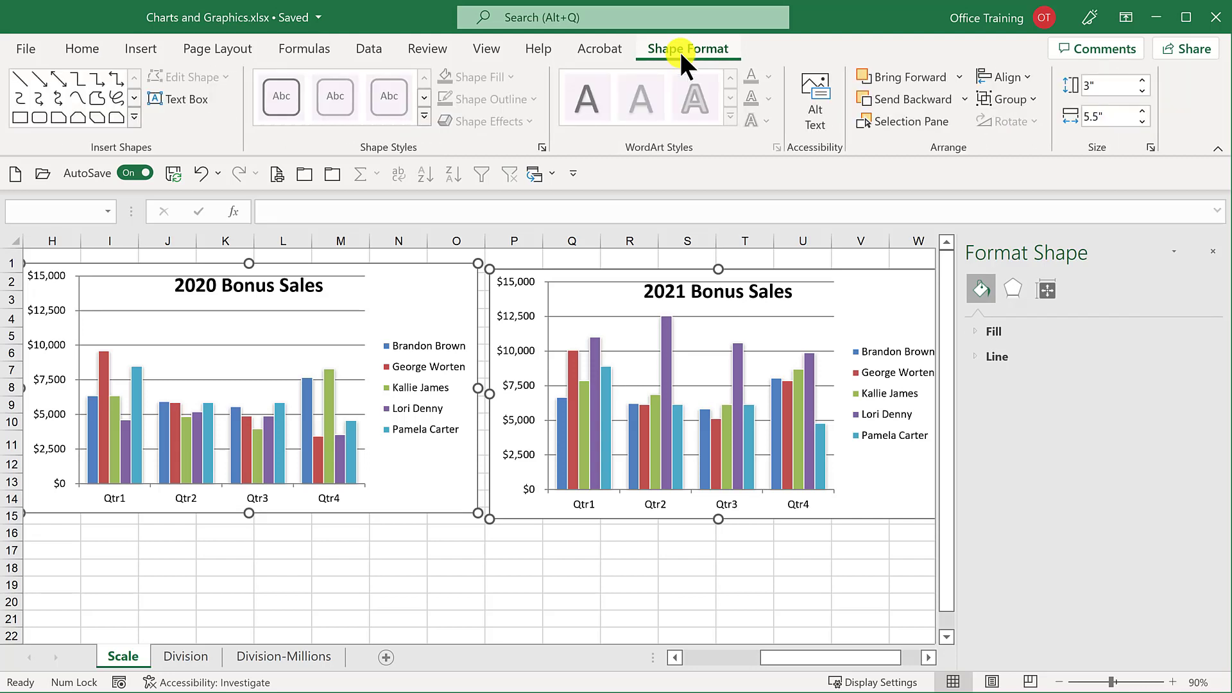
click(999, 82)
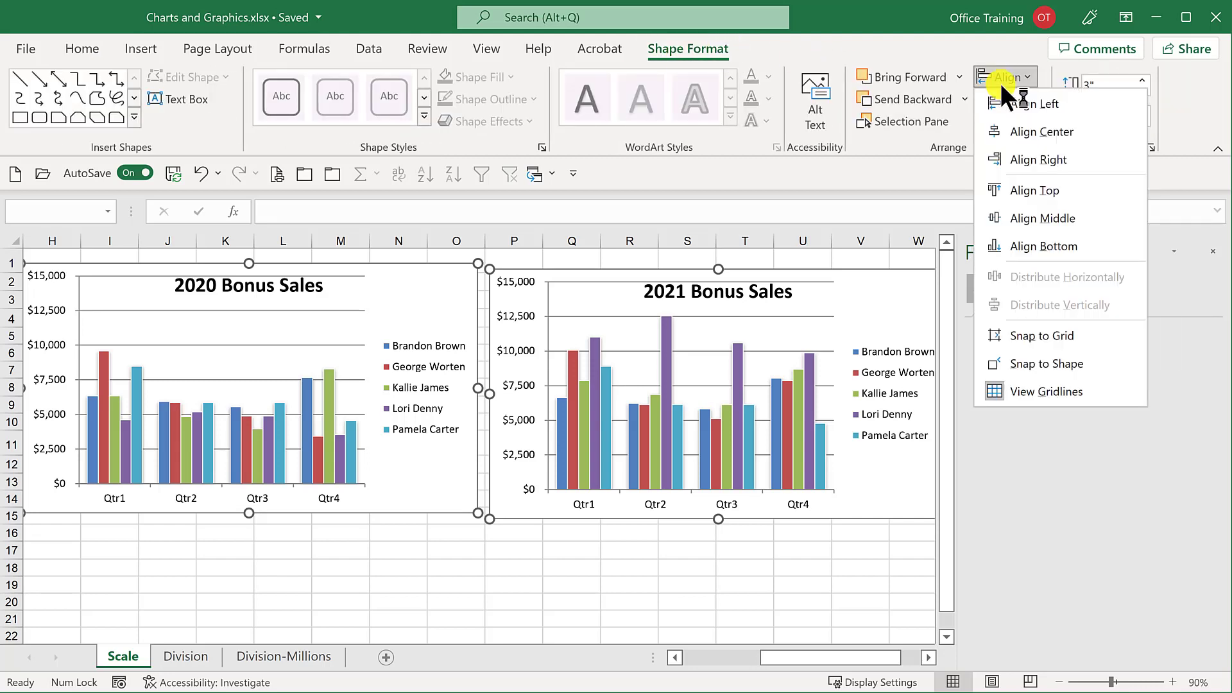
click(1024, 190)
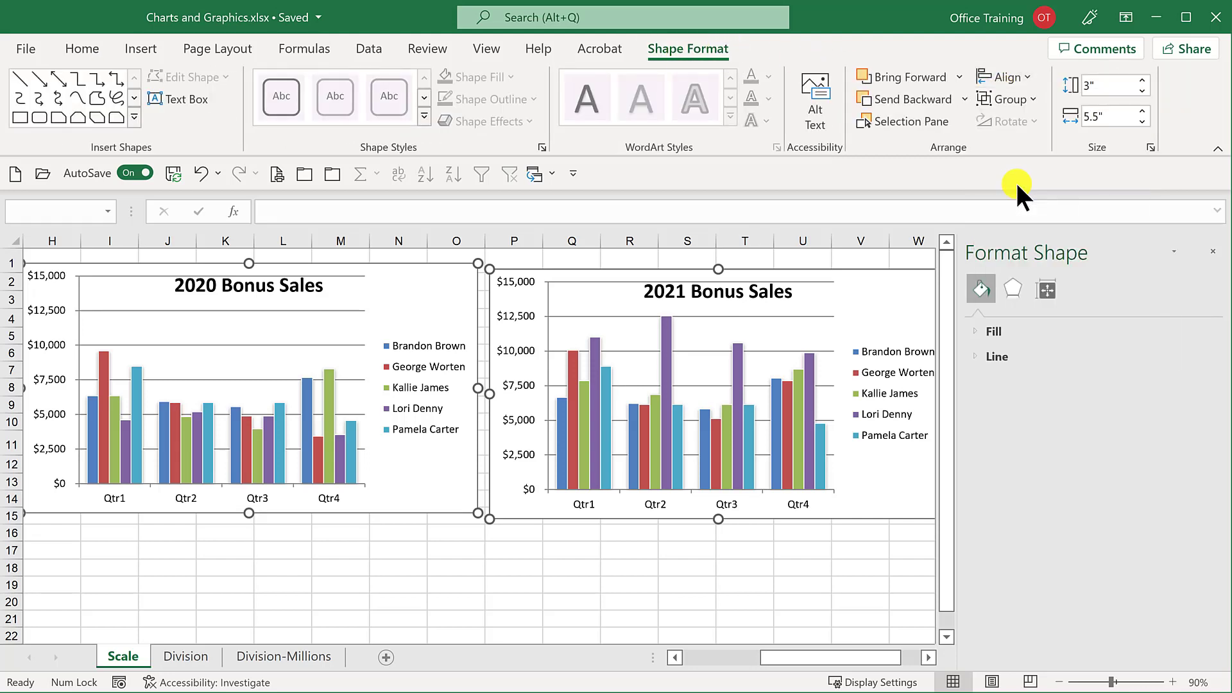
click(455, 581)
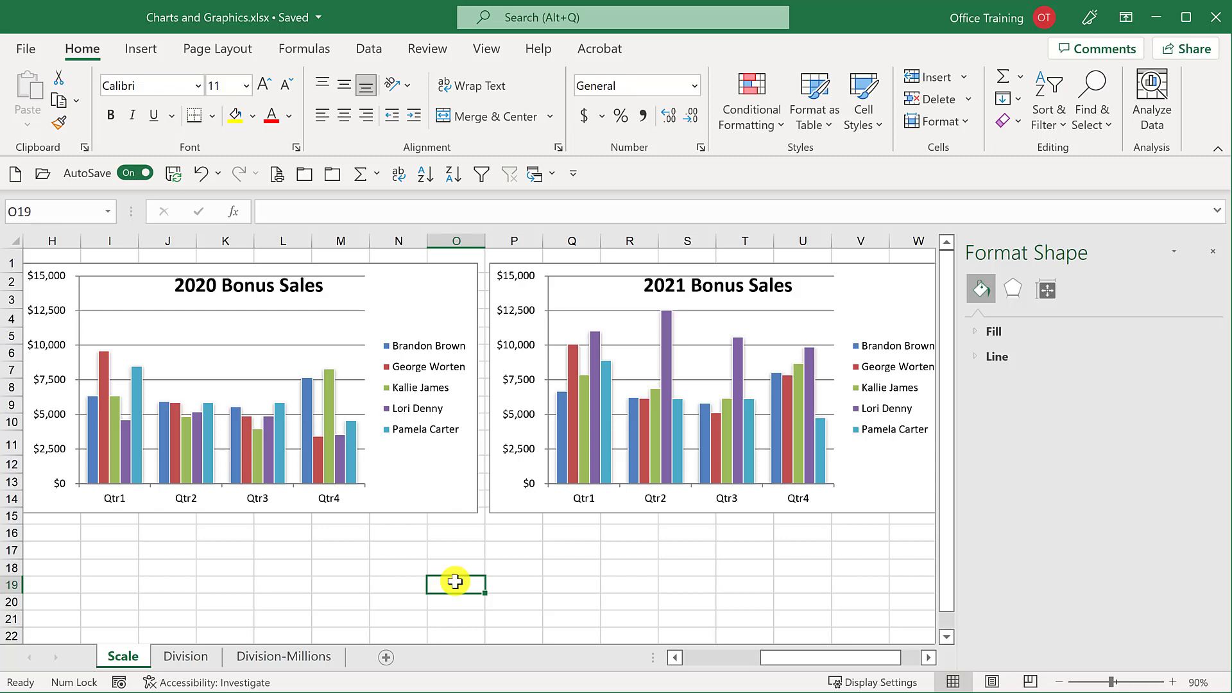
On the Division-Millions sheet, delete the "In Millions" vertical axis title from the 2021 Fourth Quarter Expenses chart.
key(ctrl+Page_Down)
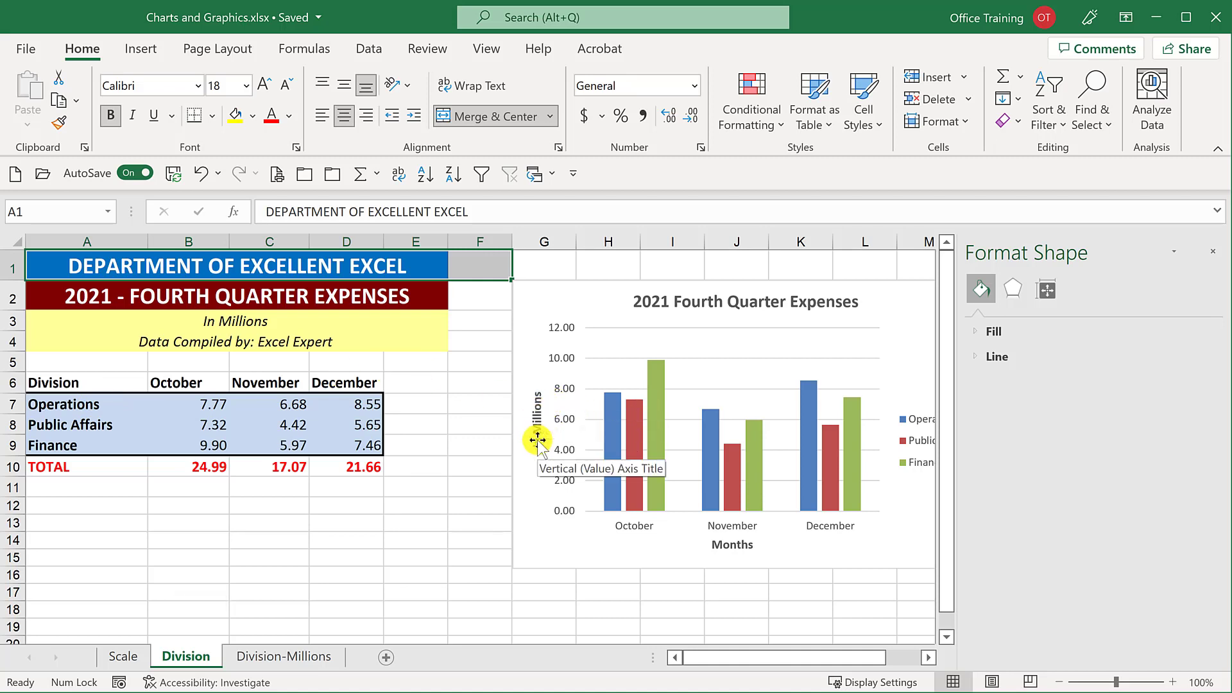
key(ctrl+Page_Down)
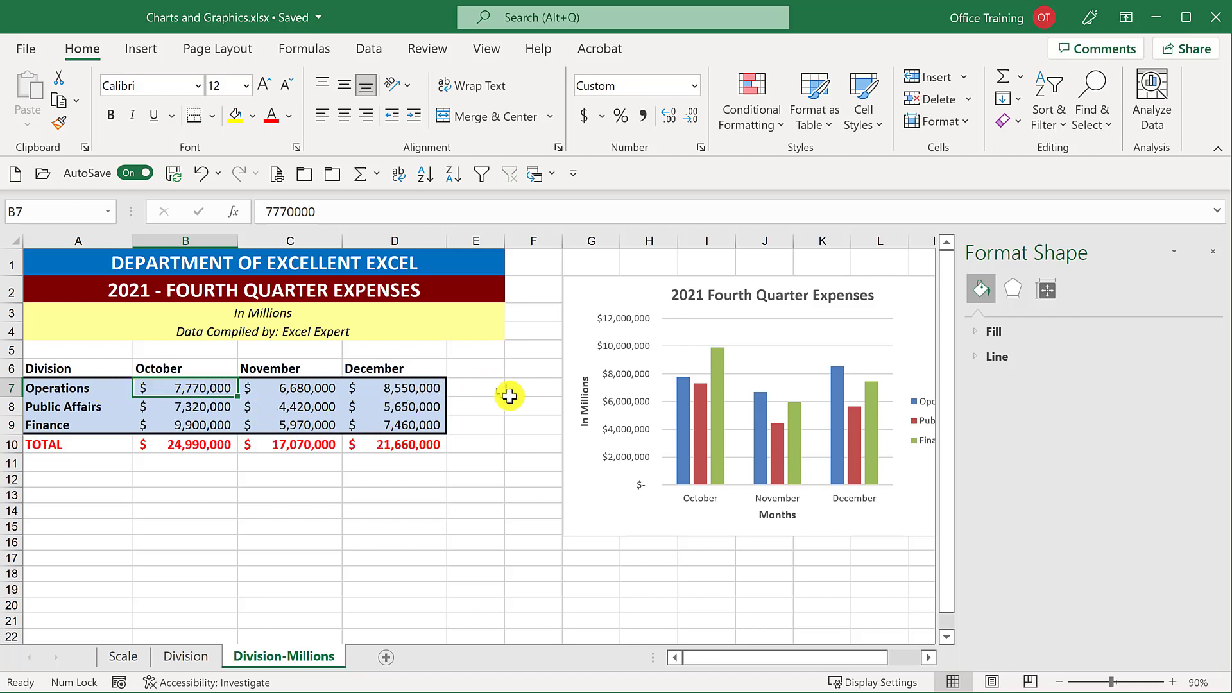
click(584, 401)
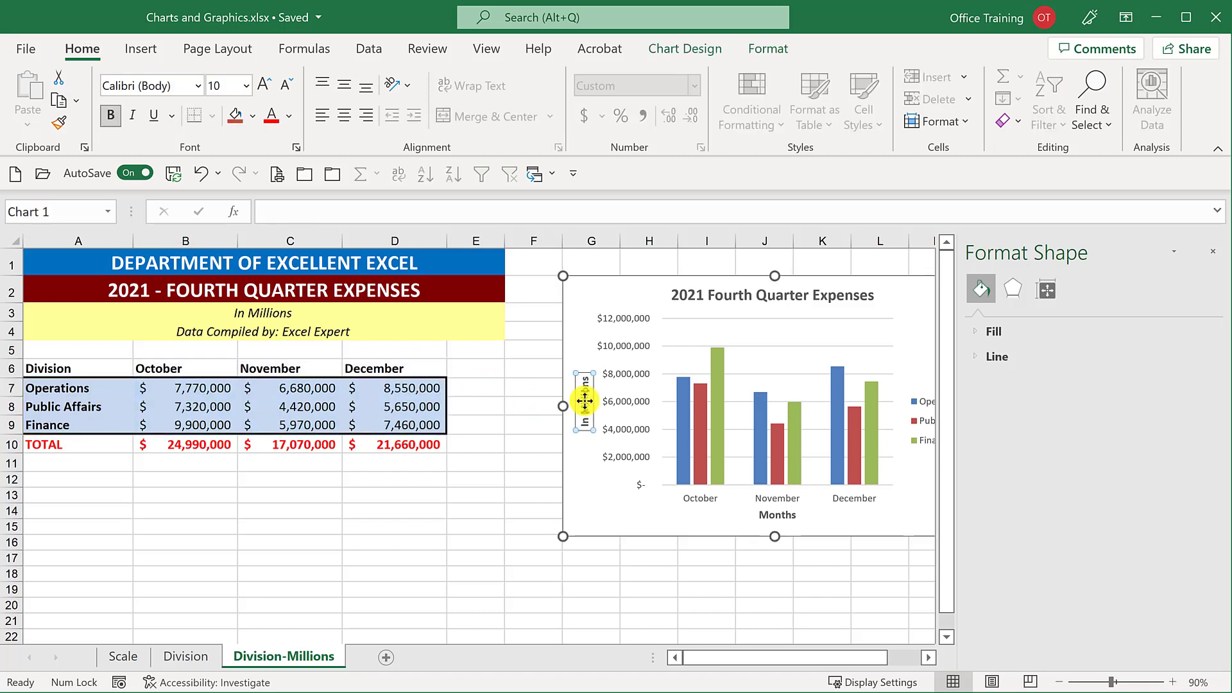
key(Delete)
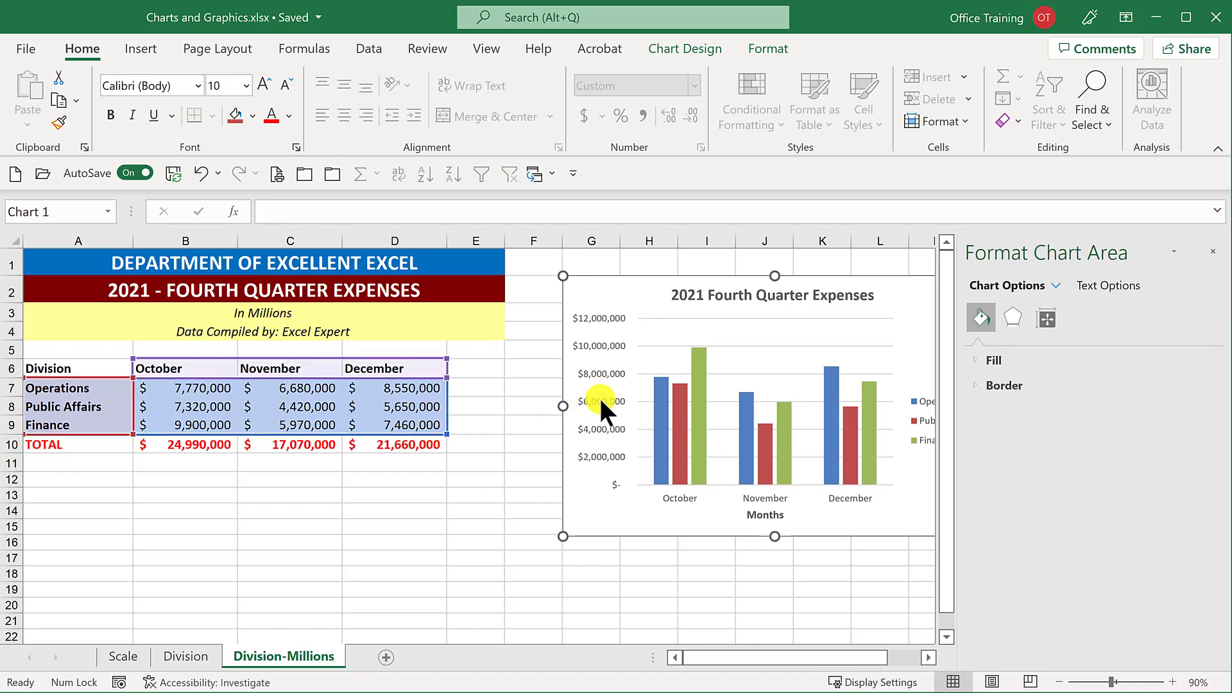
Set the display units of the expenses chart's vertical axis to Millions.
right_click(599, 395)
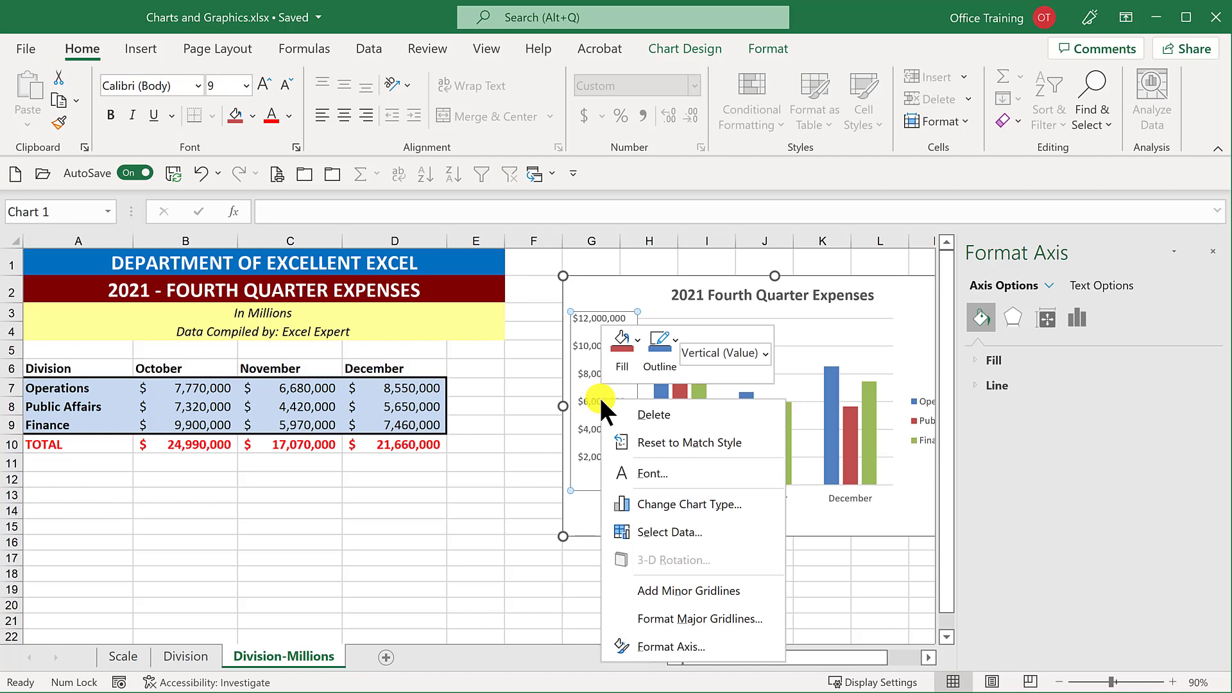
click(672, 641)
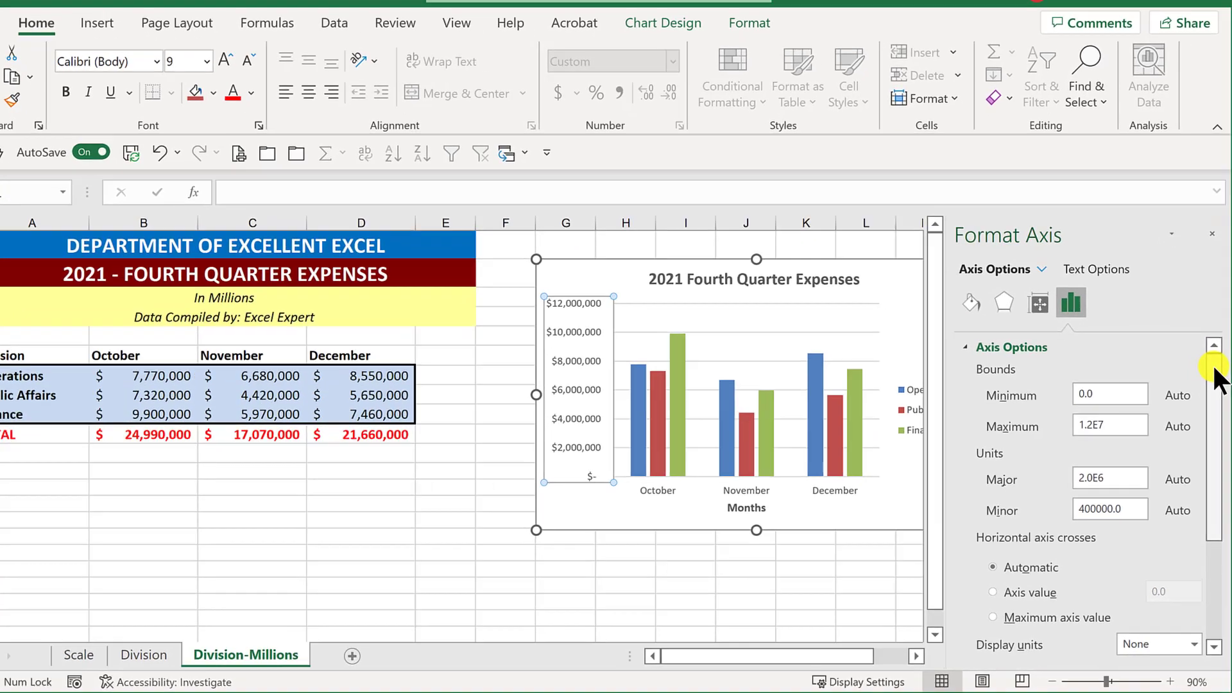
drag(1214, 373, 1216, 451)
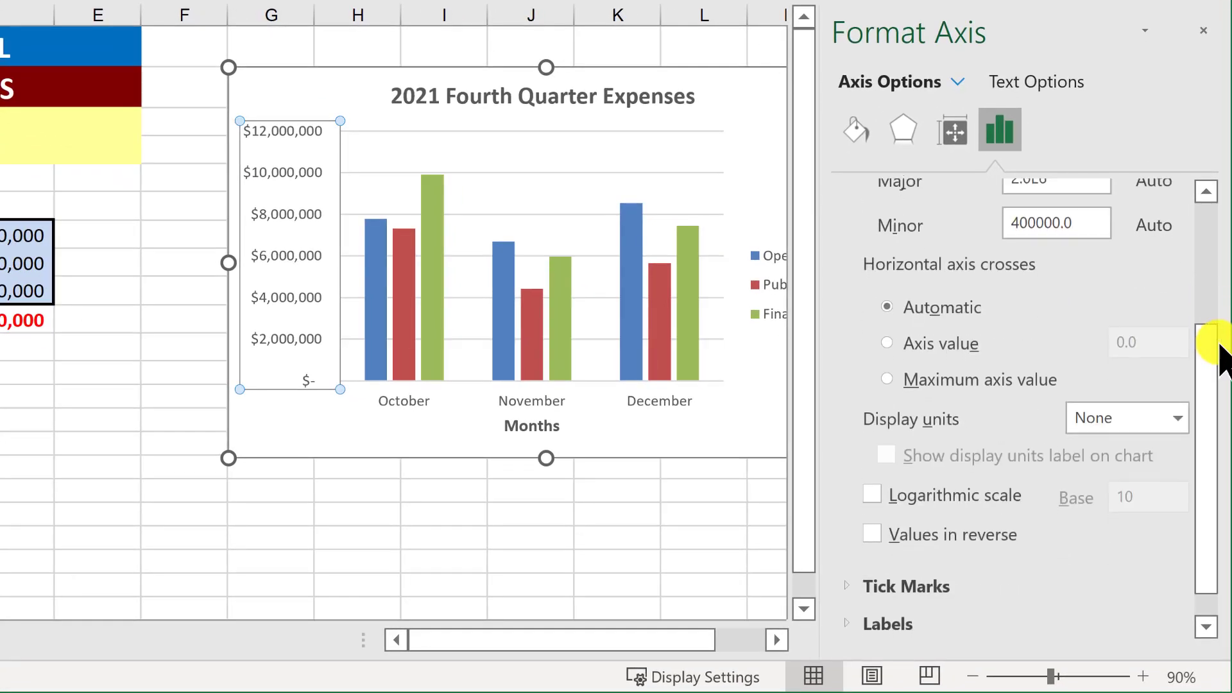
click(1178, 419)
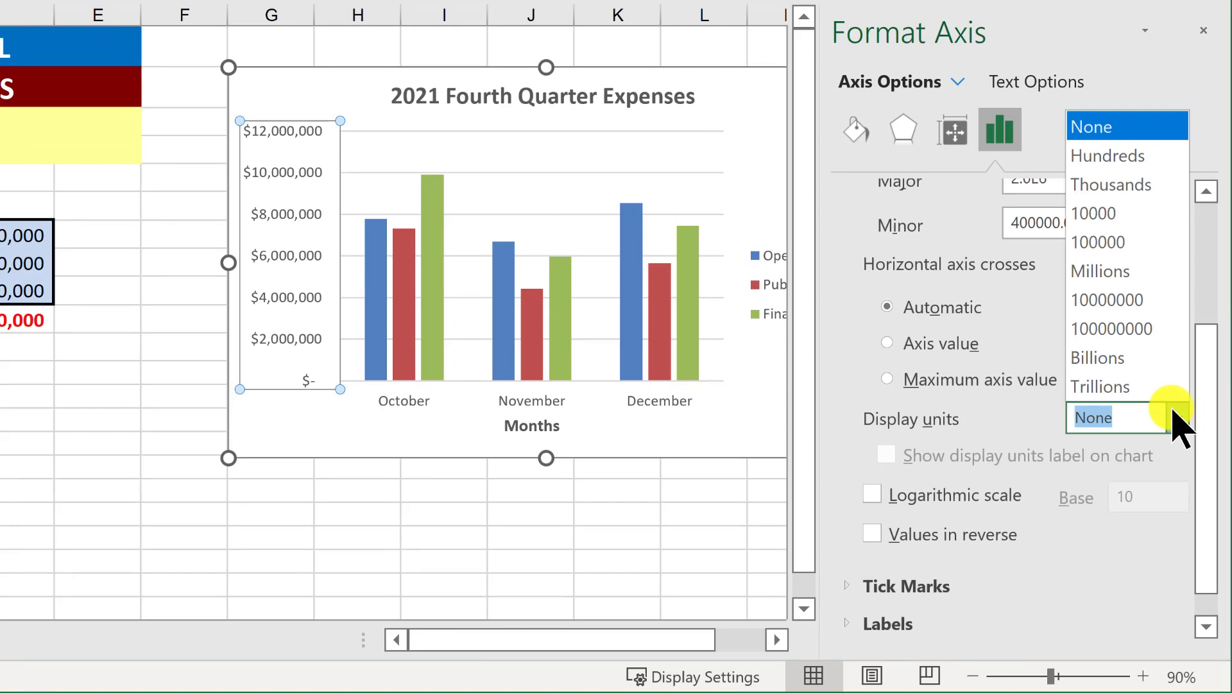
click(1136, 276)
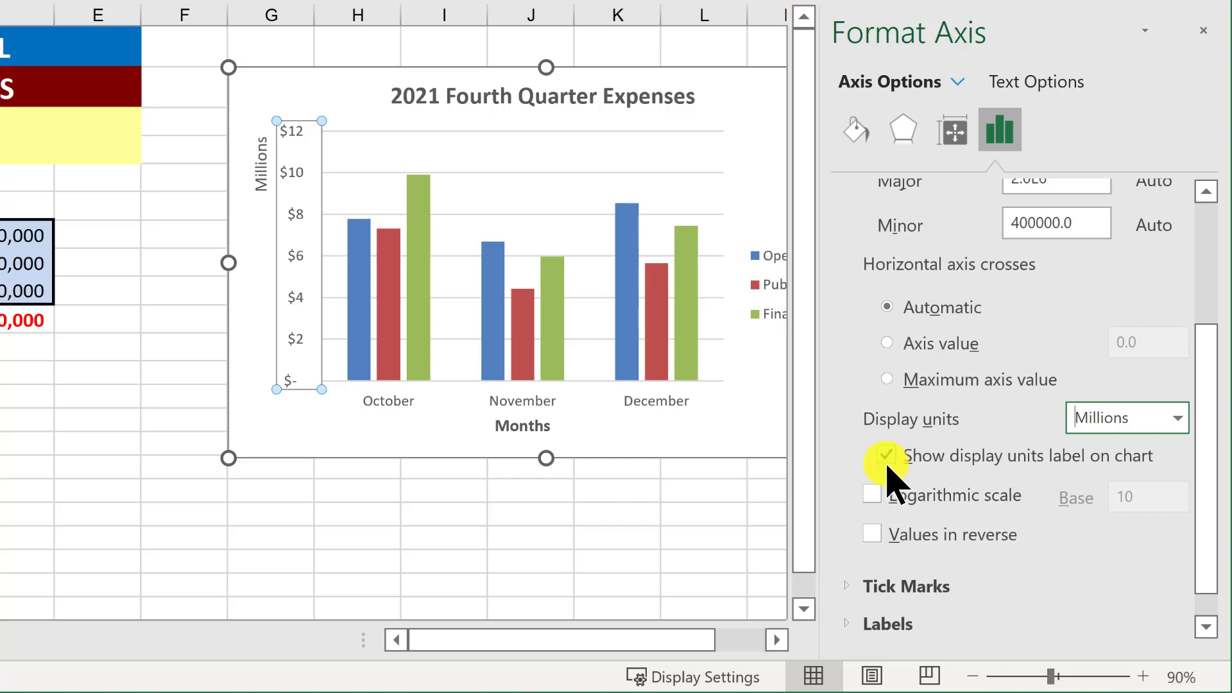
Set the vertical axis's major tick mark type to Inside, then expand the label options and collapse the tick mark options.
scroll(898, 449, up, 3)
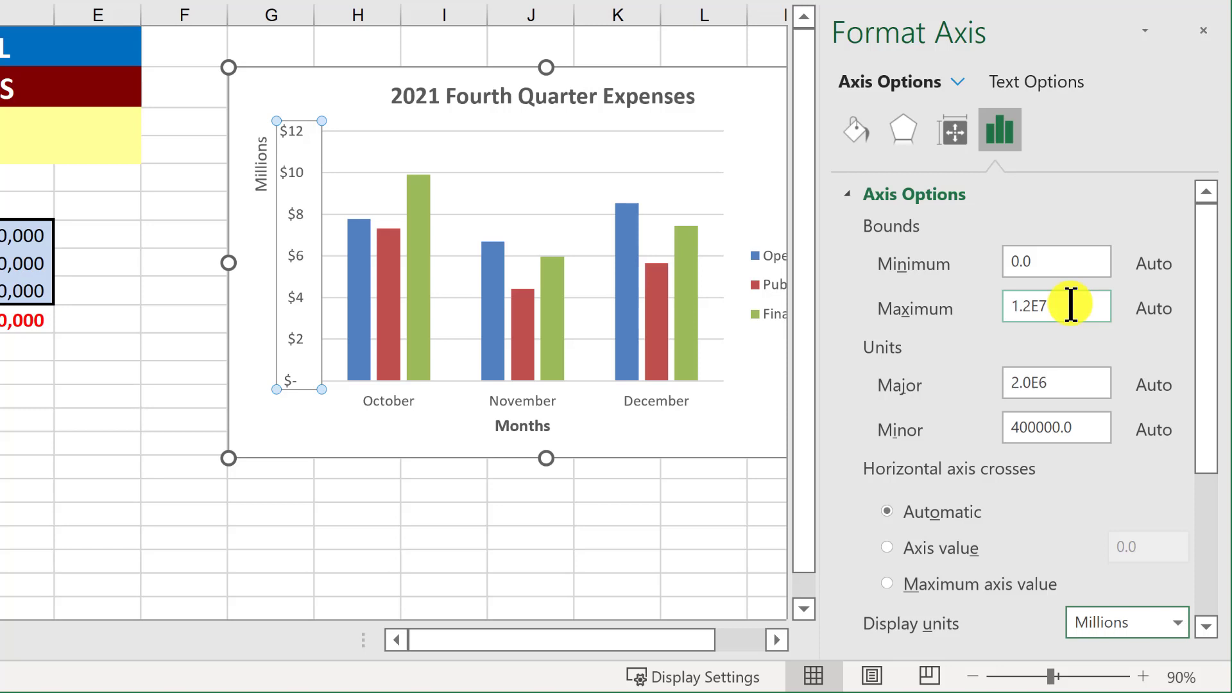
scroll(1065, 321, down, 3)
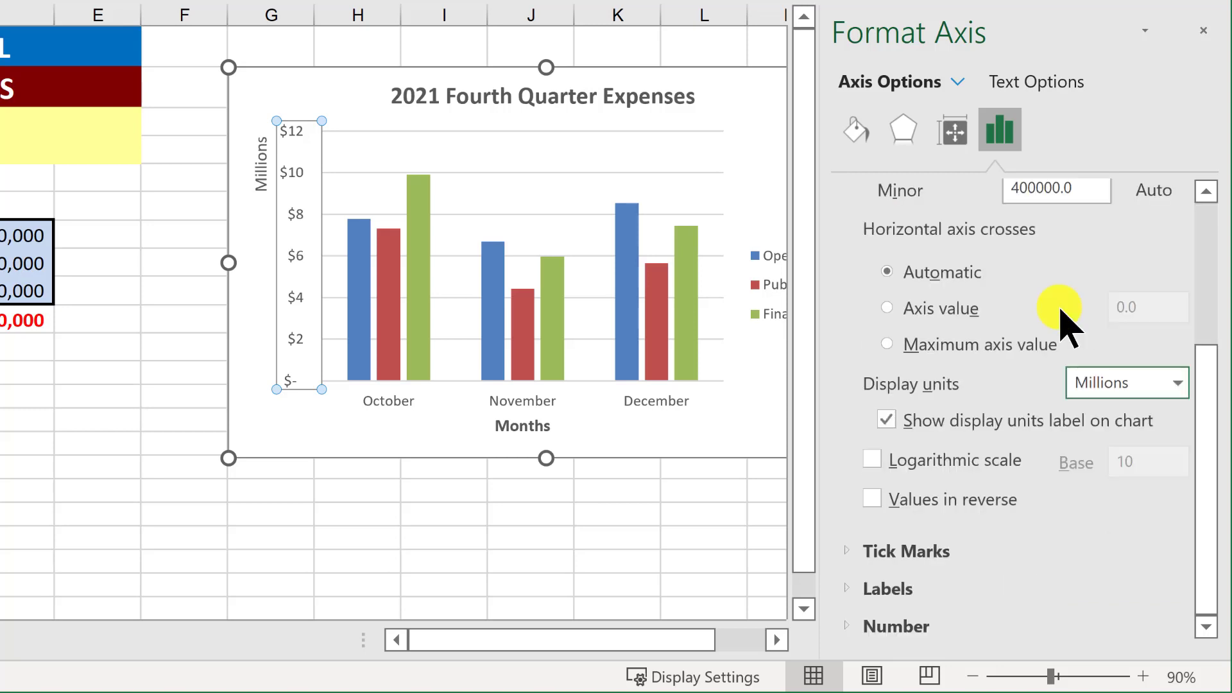
click(873, 556)
scroll(918, 449, down, 1)
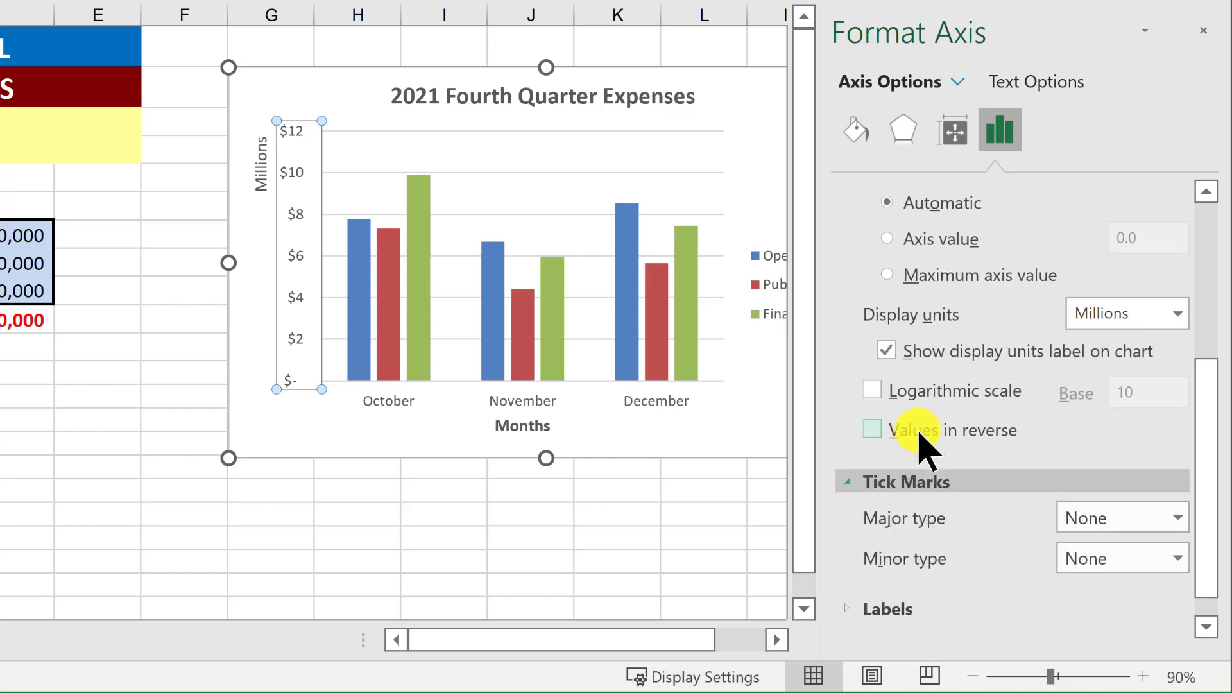
click(1084, 519)
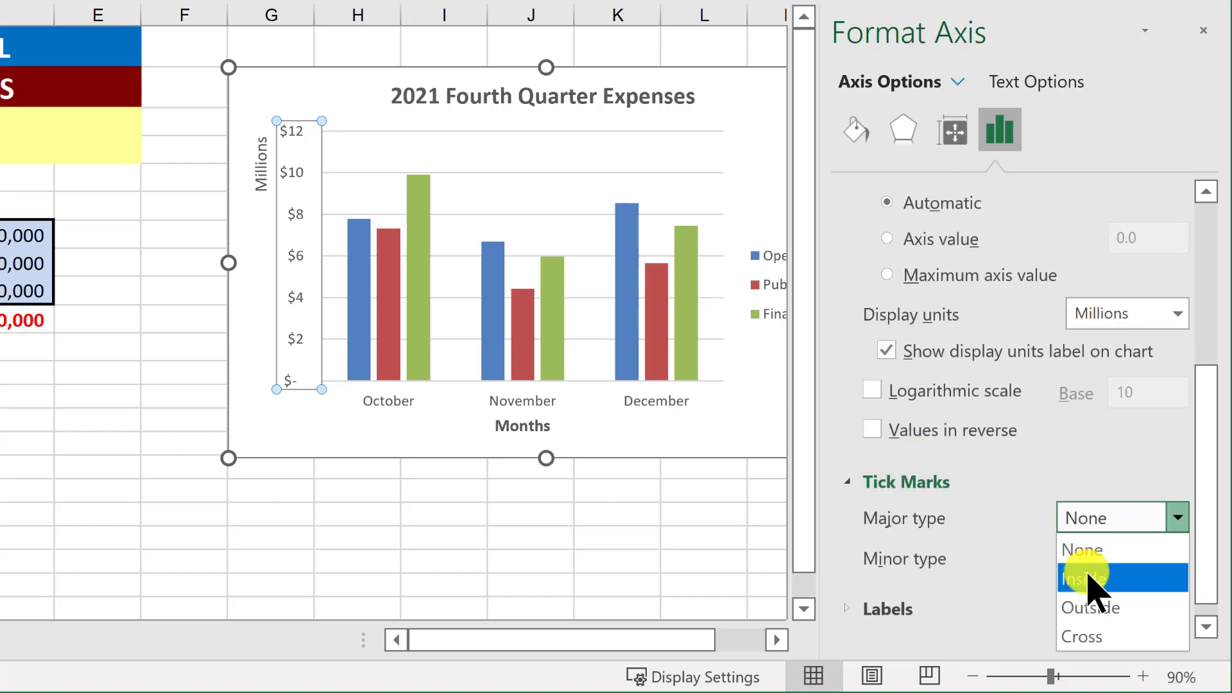
click(1094, 578)
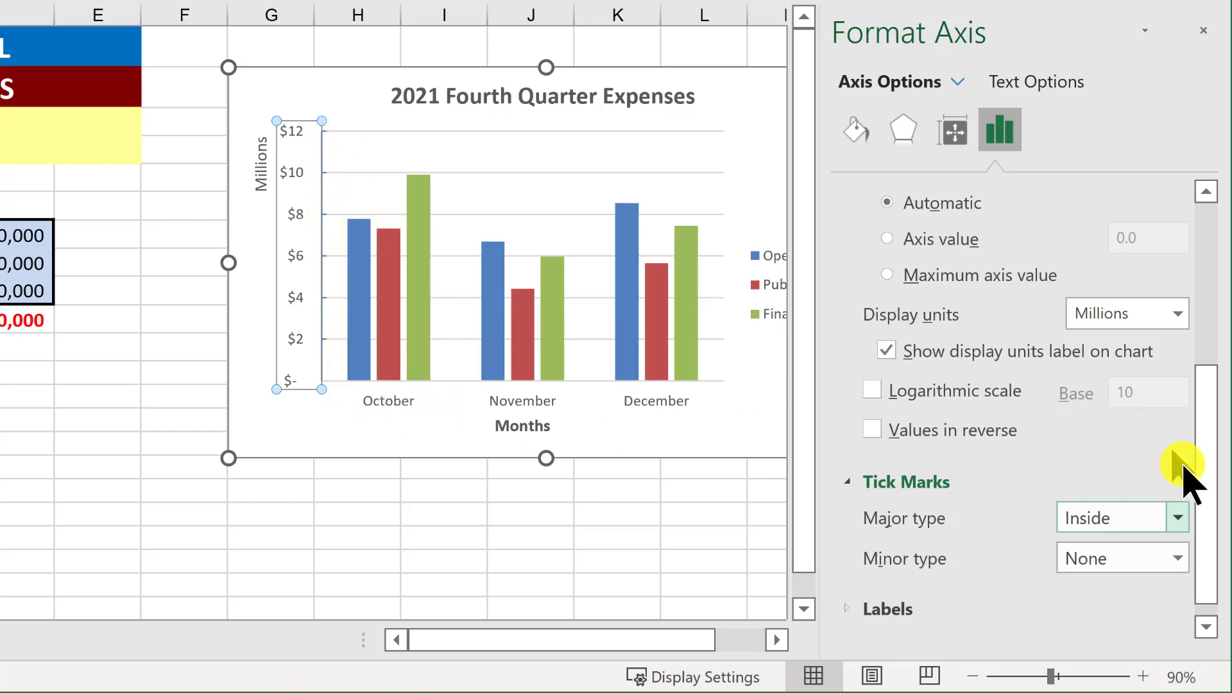
click(924, 609)
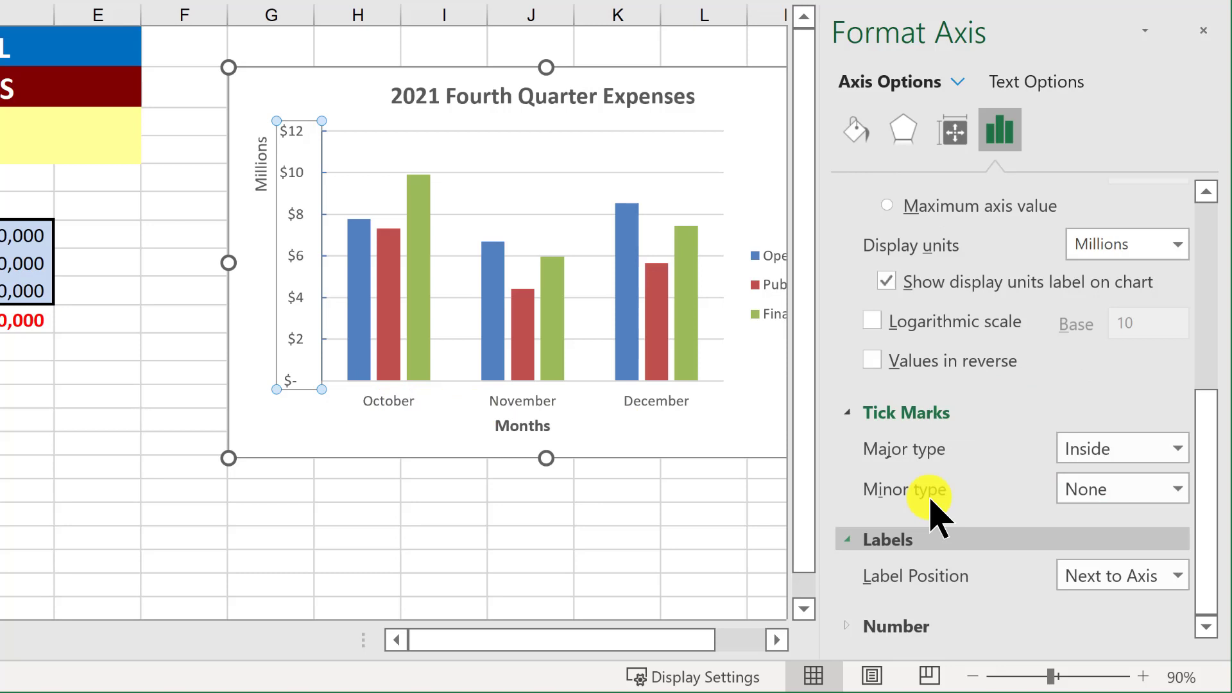
click(906, 413)
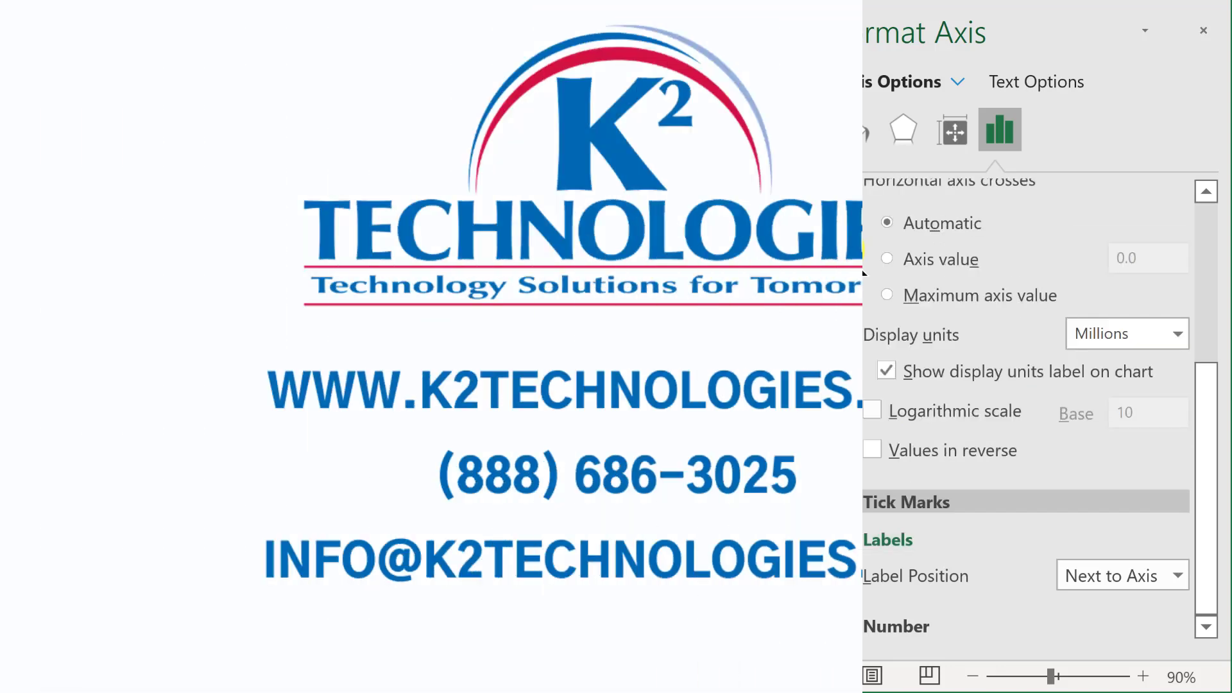